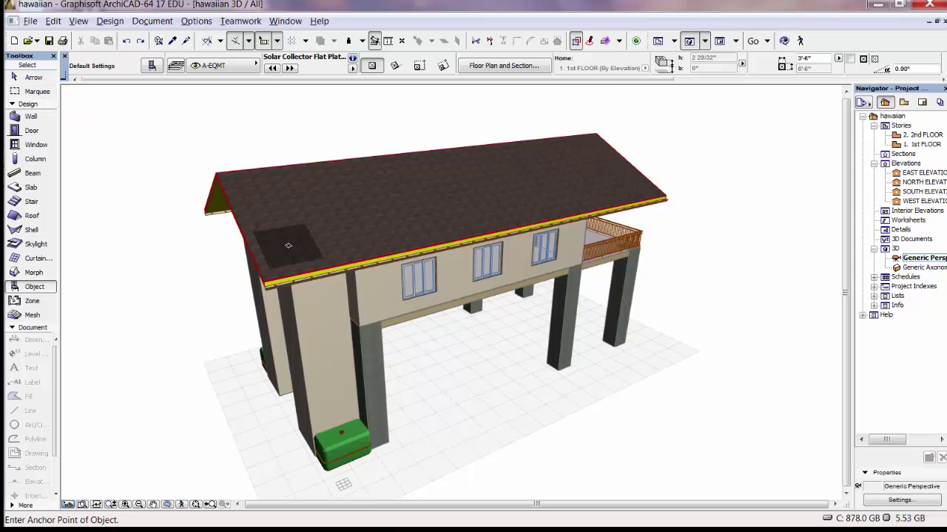
Try placing the untilted flat plate solar collector on the roof slope, and undo the placement
{"action": "left_click", "coordinate": [288, 245]}
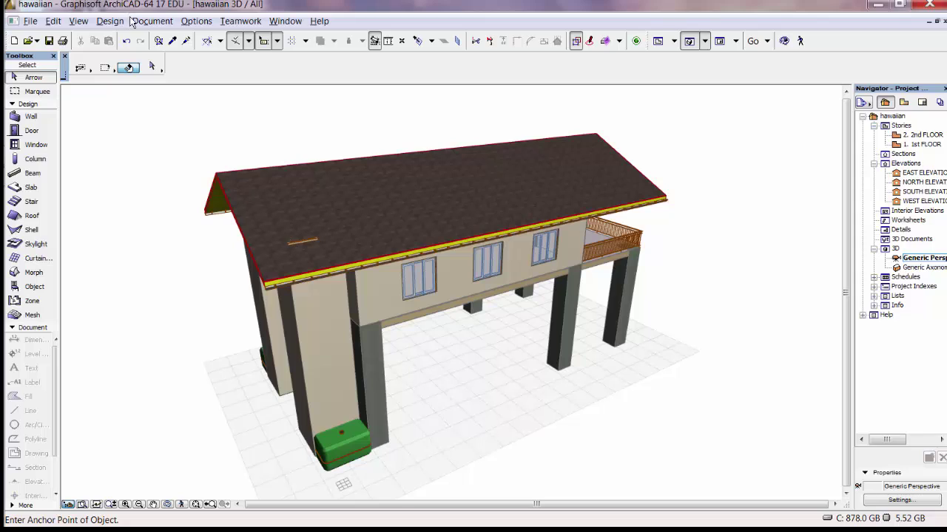
{"action": "left_click", "coordinate": [128, 41]}
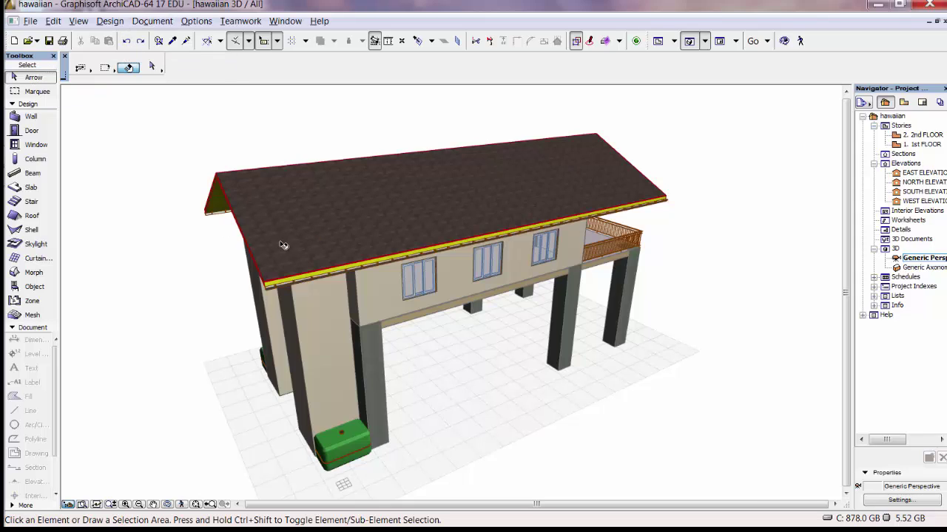
Measure the roof's slope angle from its eave corner up to the ridge end
{"action": "left_click", "coordinate": [282, 245]}
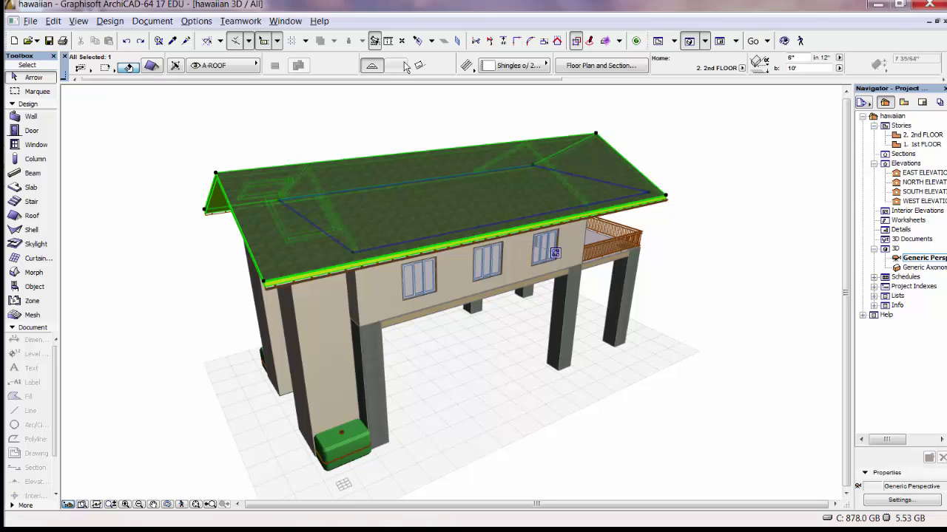
{"action": "left_click", "coordinate": [388, 42]}
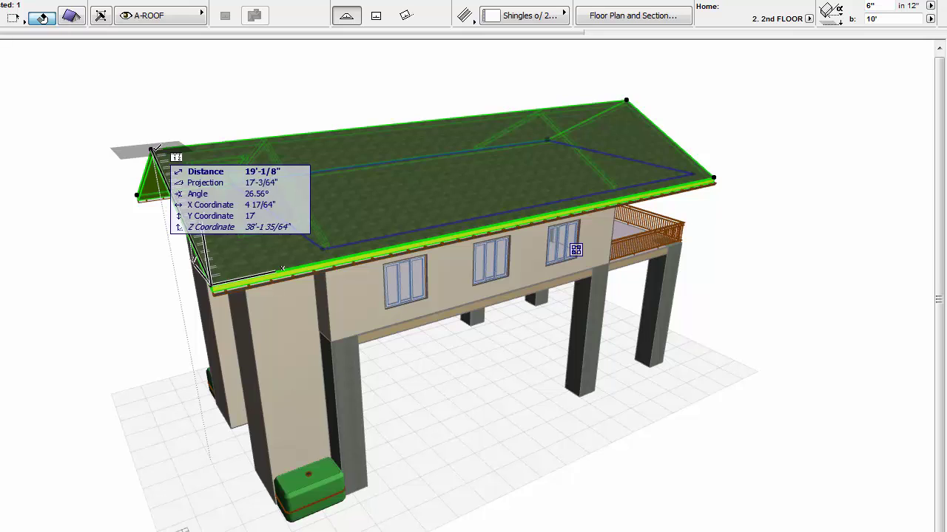
{"action": "key", "text": "Escape"}
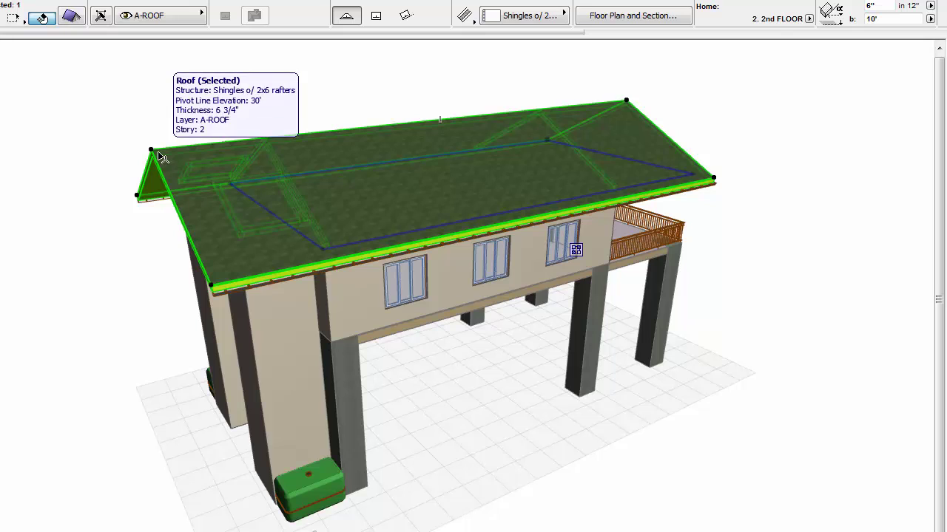
{"action": "key", "text": "Escape"}
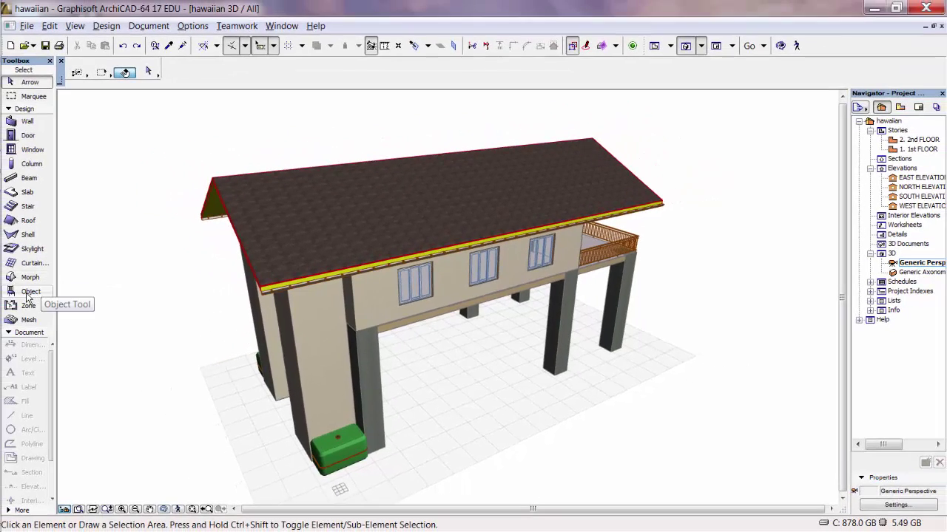
Open the default object settings and search the object library for "solar"
{"action": "double_click", "coordinate": [27, 294]}
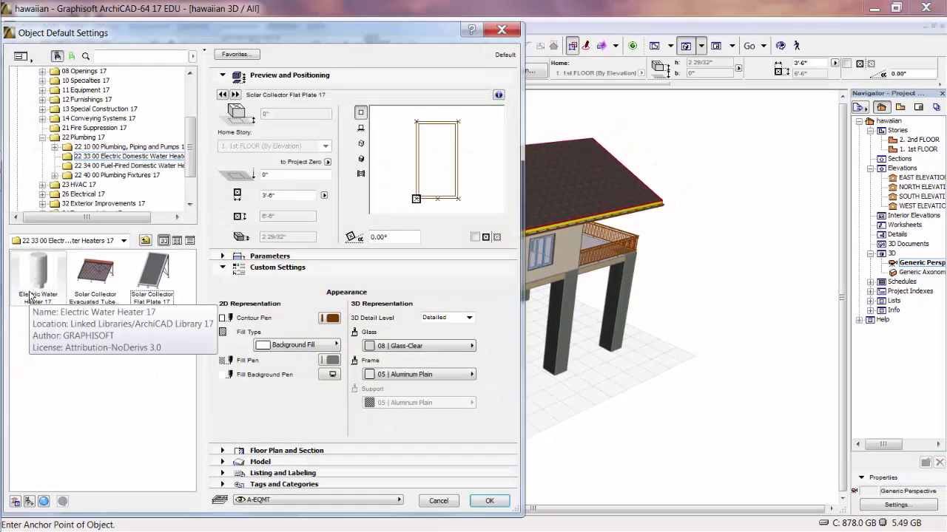
{"action": "left_click", "coordinate": [127, 57]}
{"action": "type", "text": "solar"}
{"action": "key", "text": "Return"}
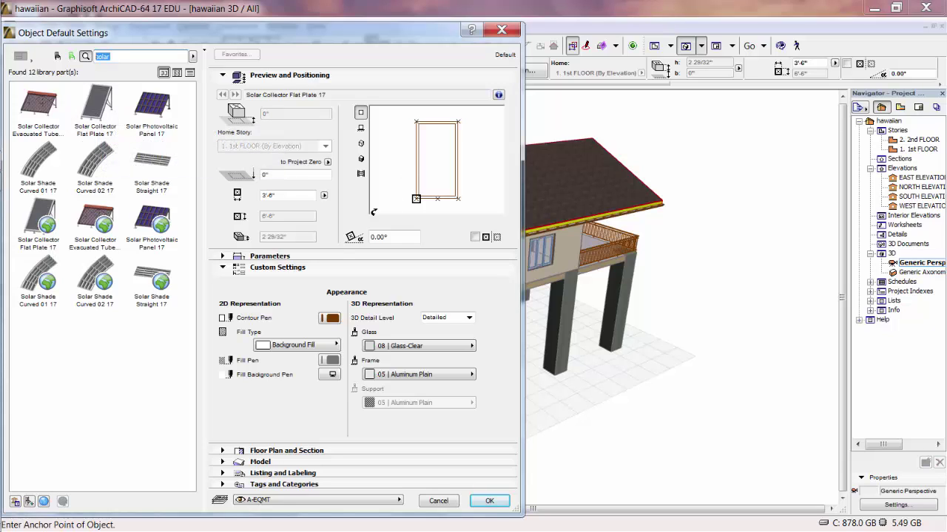
Set the tilt angle of the default Solar Collector Flat Plate 17 to 26.57° and accept the settings
{"action": "left_click", "coordinate": [222, 257]}
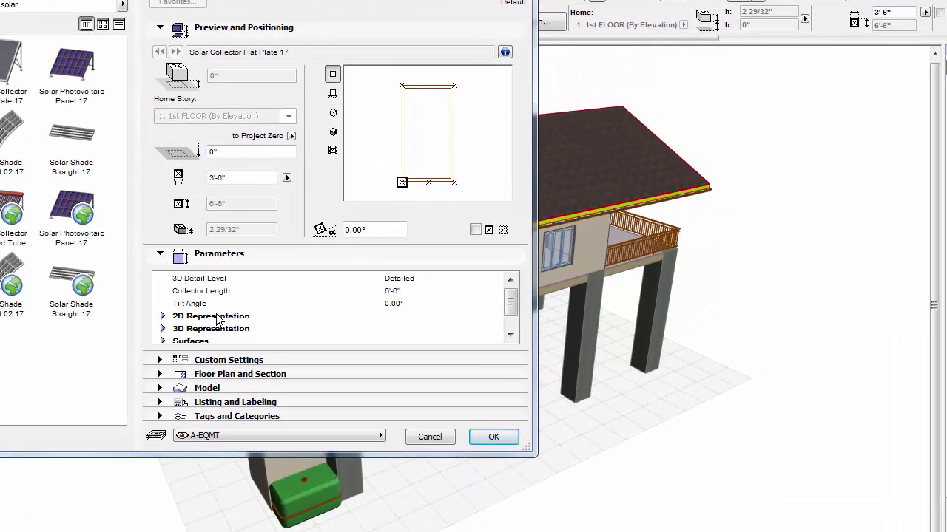
{"action": "left_click", "coordinate": [405, 308]}
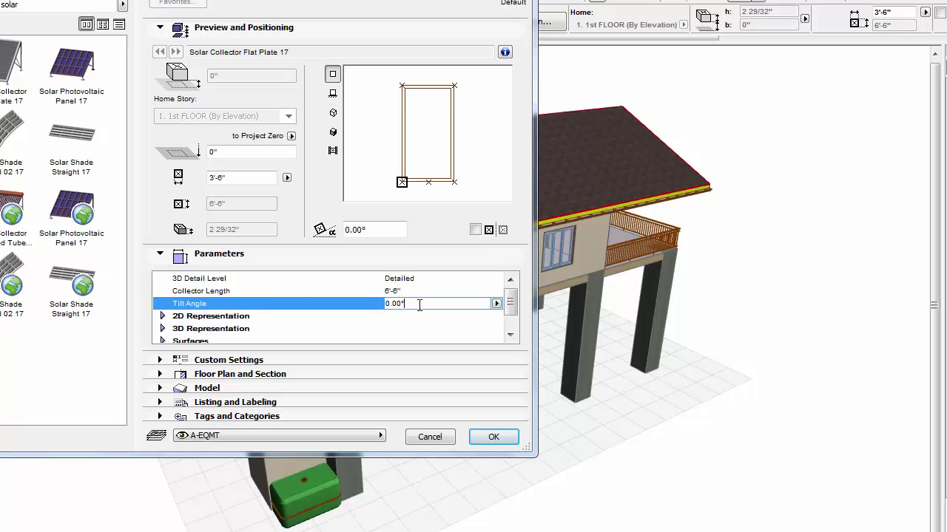
{"action": "key", "text": "BackSpace"}
{"action": "key", "text": "BackSpace"}
{"action": "key", "text": "BackSpace"}
{"action": "key", "text": "BackSpace"}
{"action": "key", "text": "BackSpace"}
{"action": "type", "text": "26.57"}
{"action": "key", "text": "Return"}
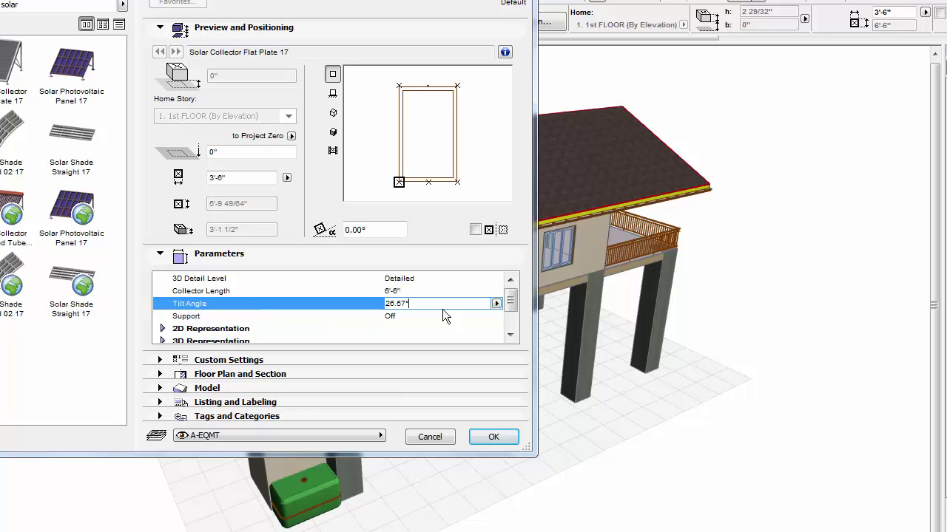
{"action": "left_click", "coordinate": [486, 437]}
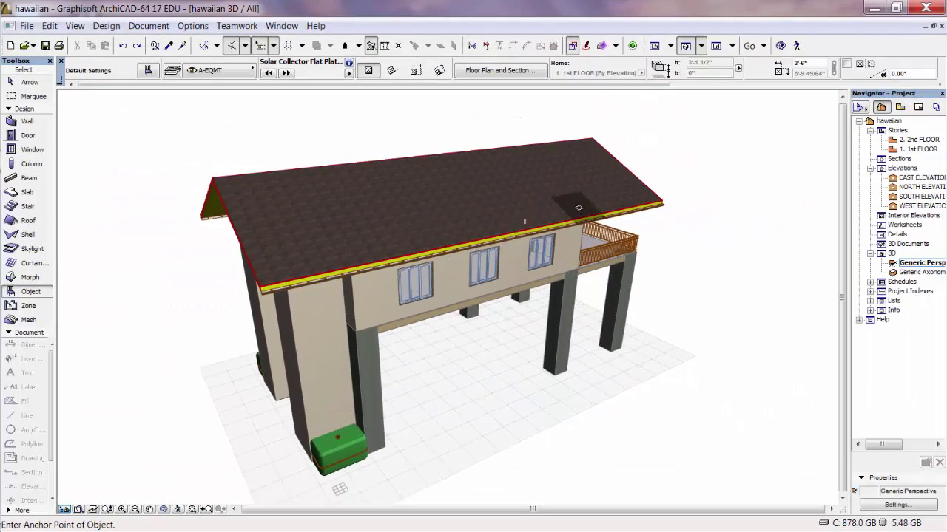
Place the tilted solar collector on the roof slope, close to the eave at the balcony end
{"action": "left_click", "coordinate": [578, 209]}
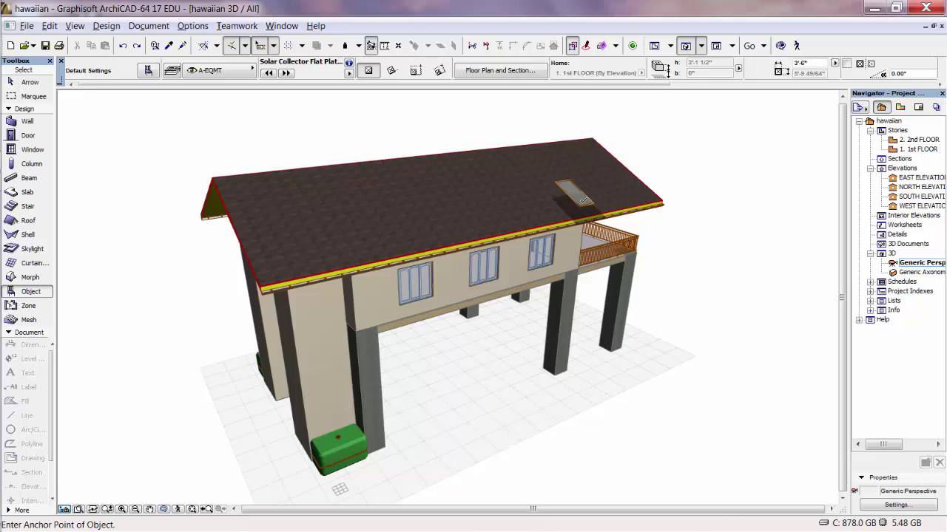
{"action": "key", "text": "shift"}
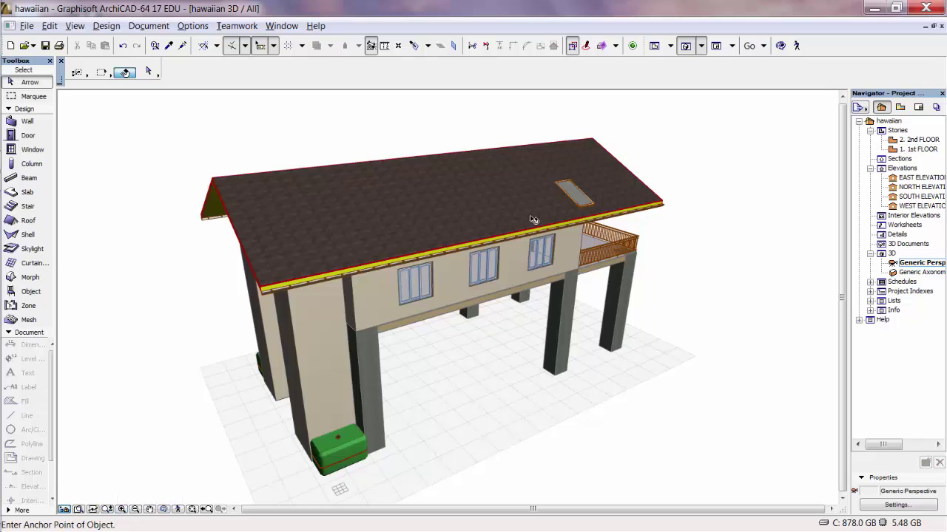
Examine how the placed collector sits on the roof, both close up and in an overall view of the house
{"action": "left_click", "coordinate": [122, 509]}
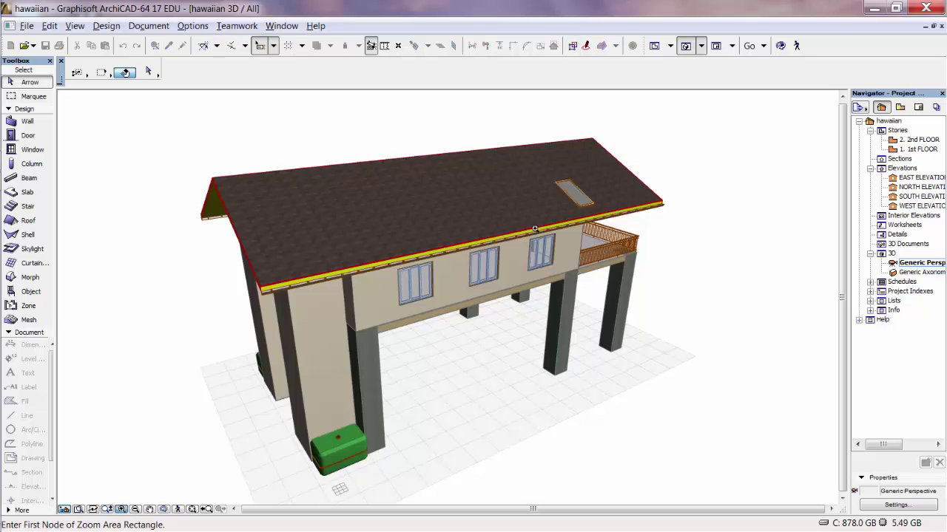
{"action": "left_click", "coordinate": [530, 235]}
{"action": "left_click", "coordinate": [608, 154]}
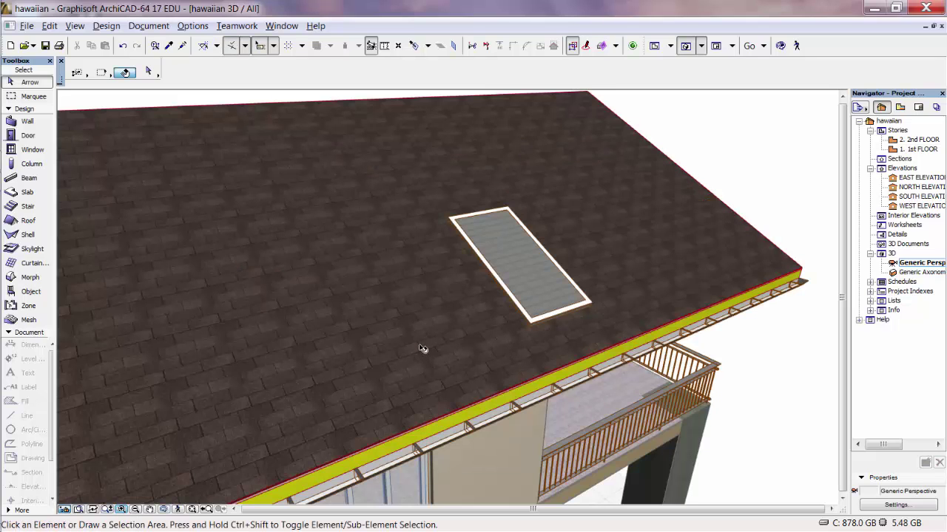
{"action": "left_click", "coordinate": [163, 509]}
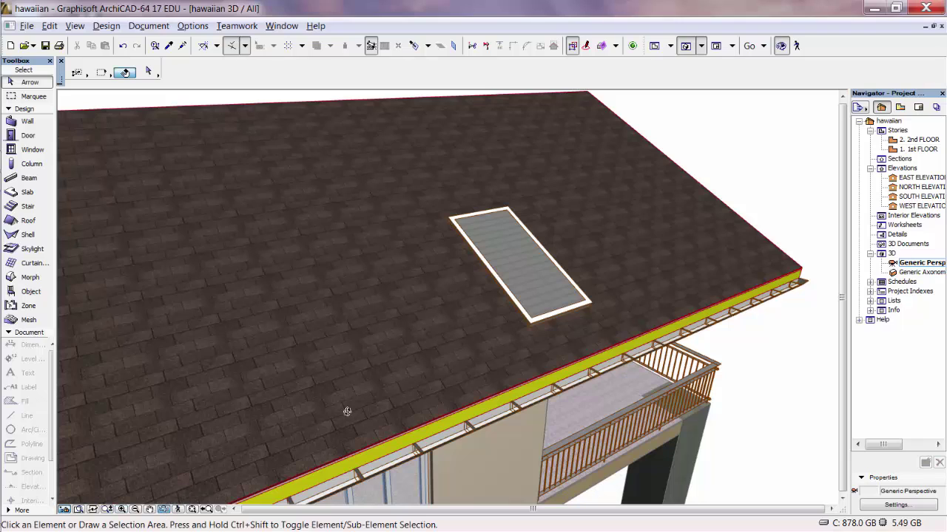
{"action": "left_click_drag", "start_coordinate": [357, 409], "coordinate": [333, 365]}
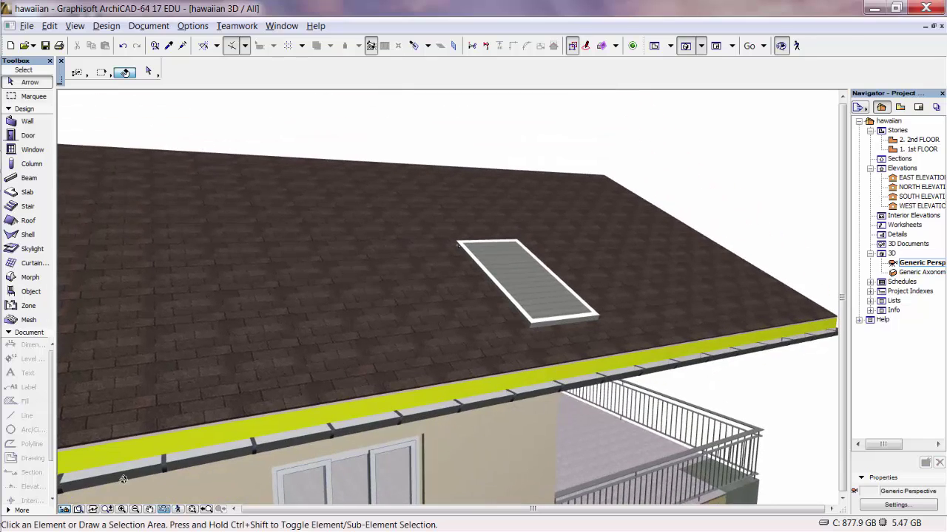
{"action": "left_click", "coordinate": [191, 510]}
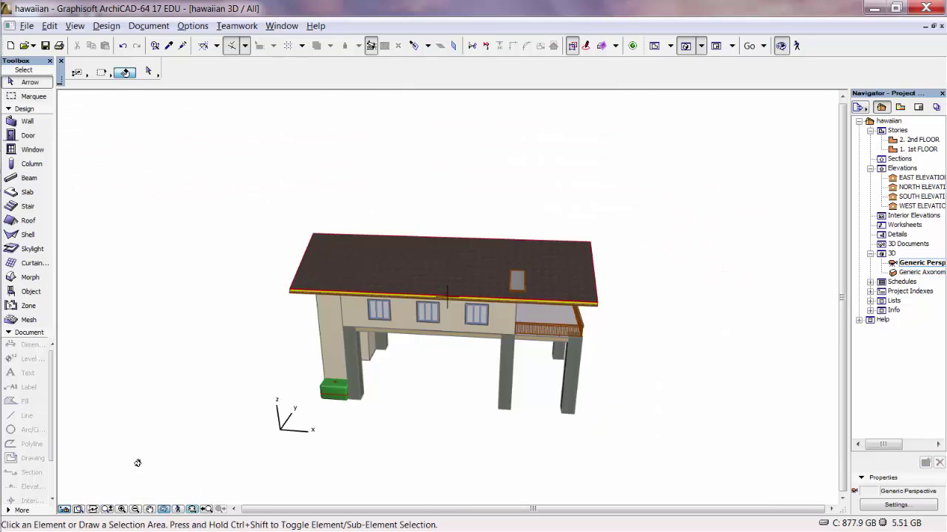
{"action": "left_click_drag", "start_coordinate": [139, 461], "coordinate": [340, 468]}
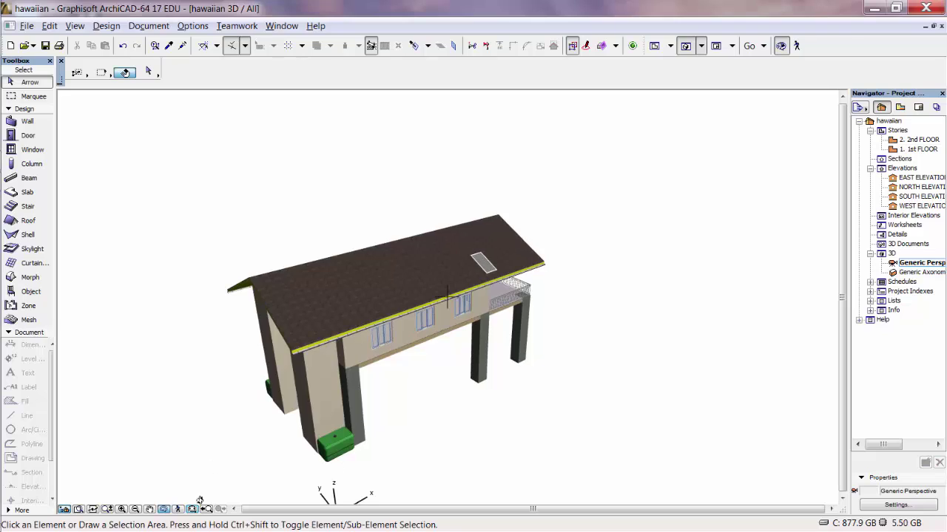
{"action": "left_click", "coordinate": [121, 509]}
{"action": "left_click", "coordinate": [279, 417]}
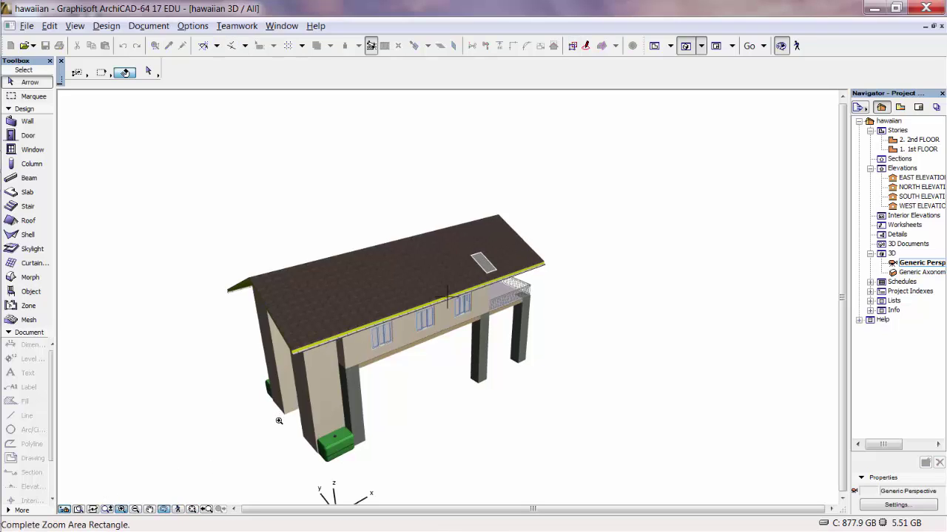
{"action": "left_click", "coordinate": [524, 194]}
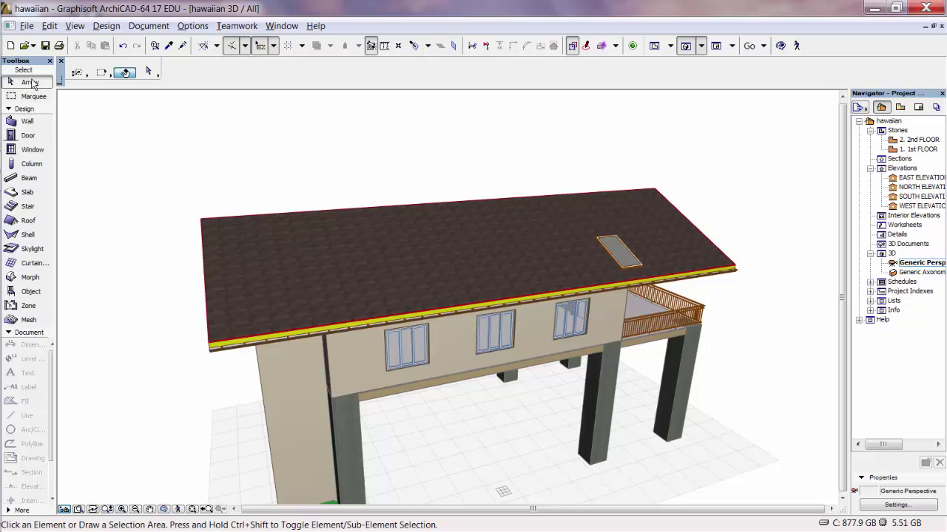
Select the solar collector on the roof and set up a Multiply by Drag with 10 incremental copies
{"action": "left_click", "coordinate": [620, 256]}
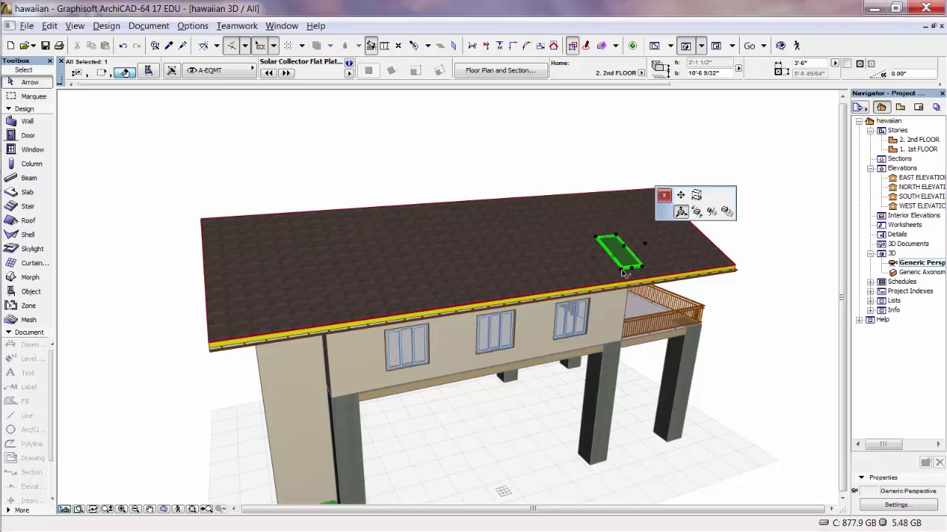
{"action": "left_click", "coordinate": [622, 268]}
{"action": "key", "text": "Escape"}
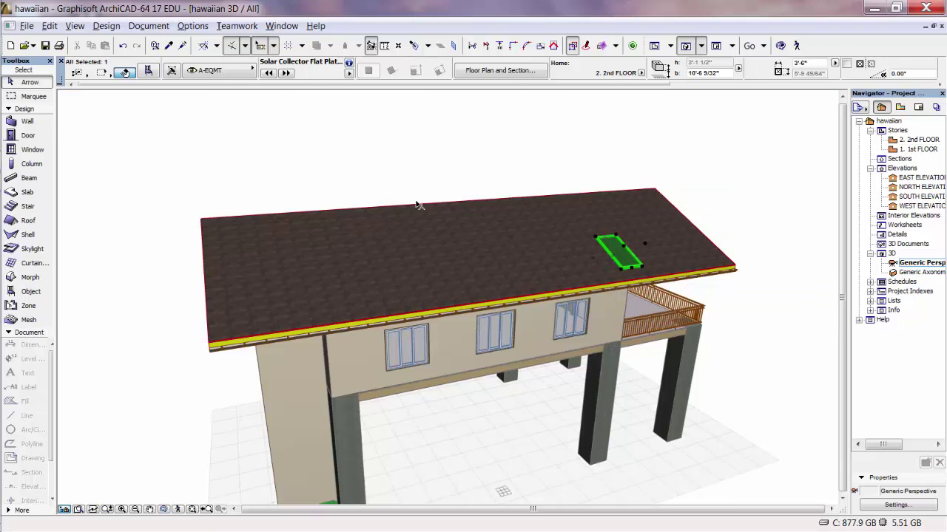
{"action": "left_click", "coordinate": [622, 269]}
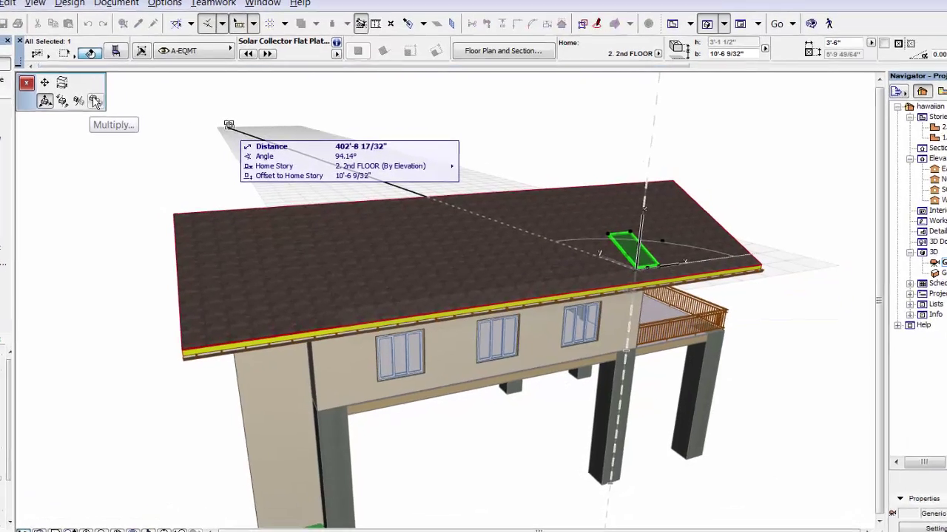
{"action": "left_click", "coordinate": [129, 117]}
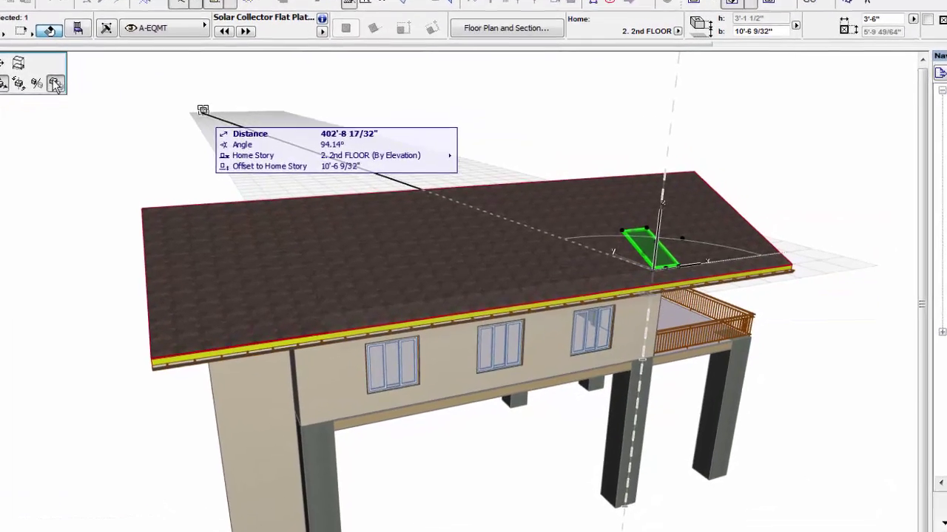
{"action": "left_click", "coordinate": [472, 150]}
{"action": "type", "text": "0"}
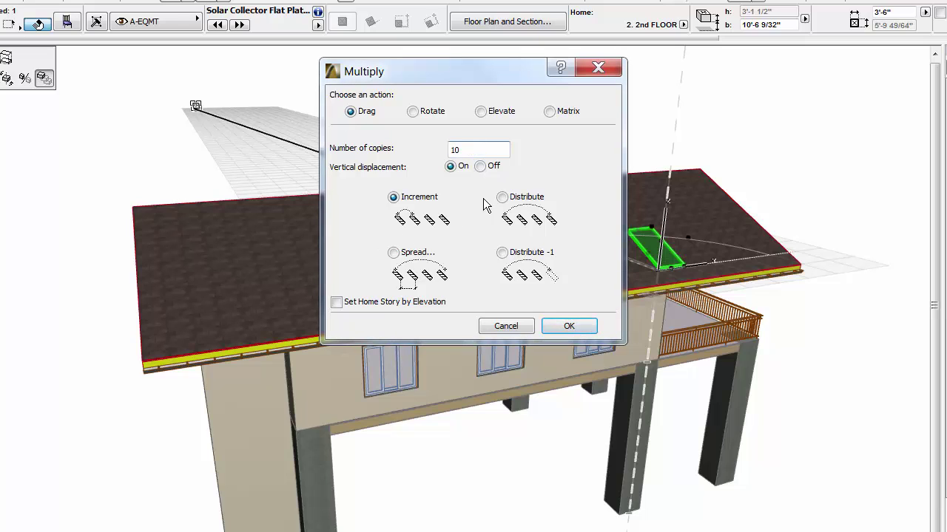
{"action": "left_click", "coordinate": [570, 327]}
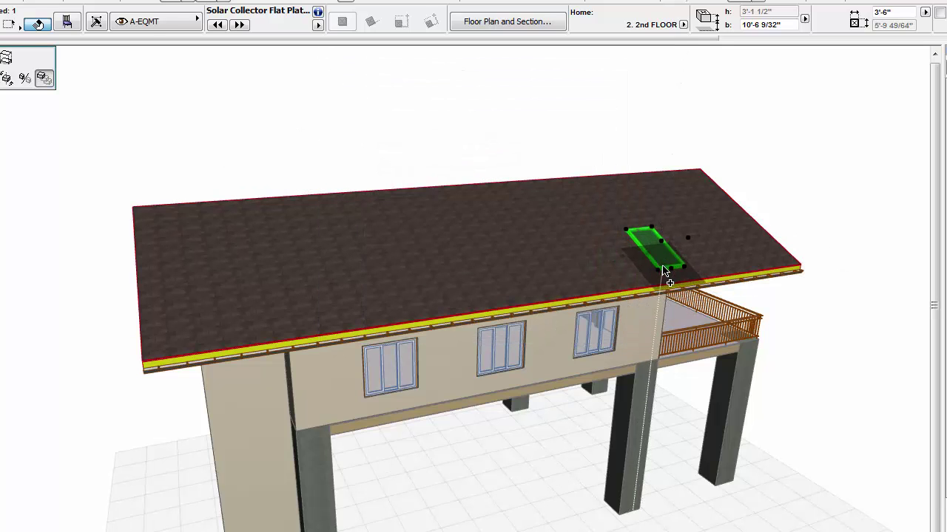
Place the collector copies in a row parallel to the eave, away from the balcony end, at a spacing of 4', and deselect them
{"action": "left_click", "coordinate": [660, 274]}
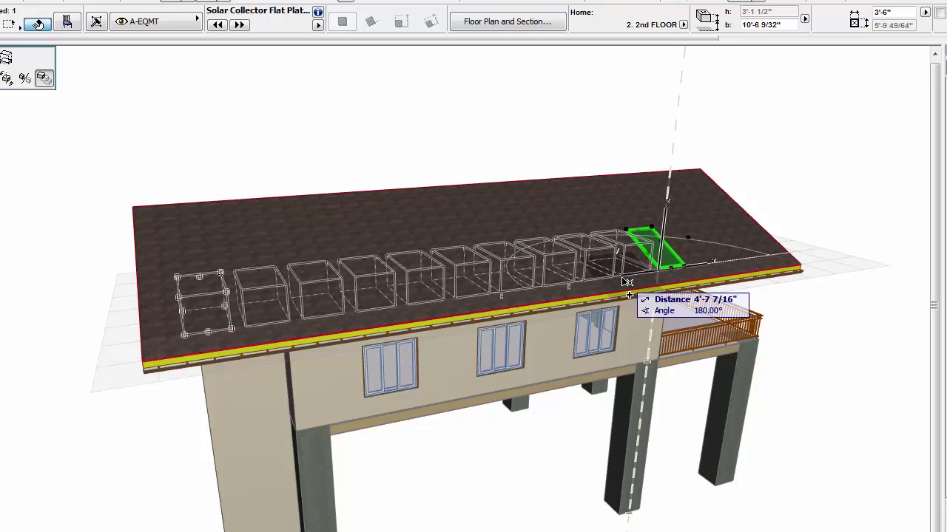
{"action": "key", "text": "Tab"}
{"action": "type", "text": "4"}
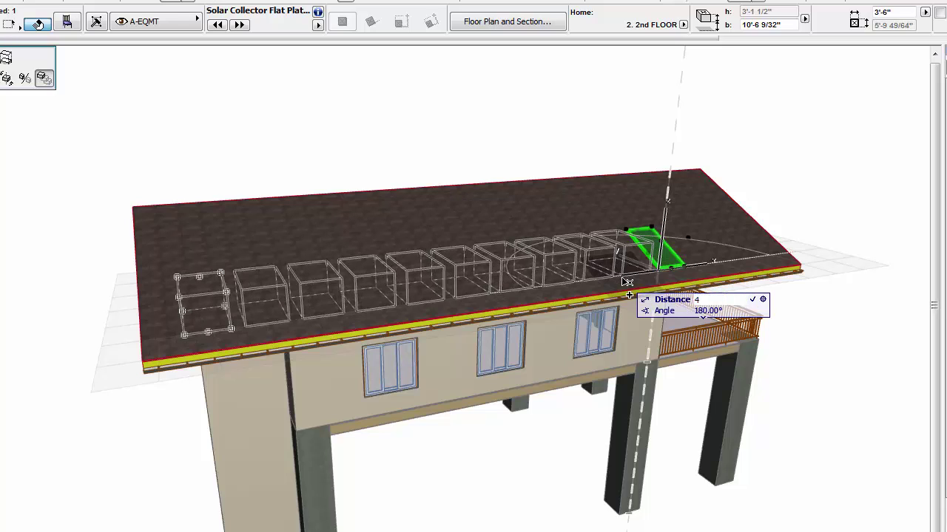
{"action": "key", "text": "Return"}
{"action": "key", "text": "Return"}
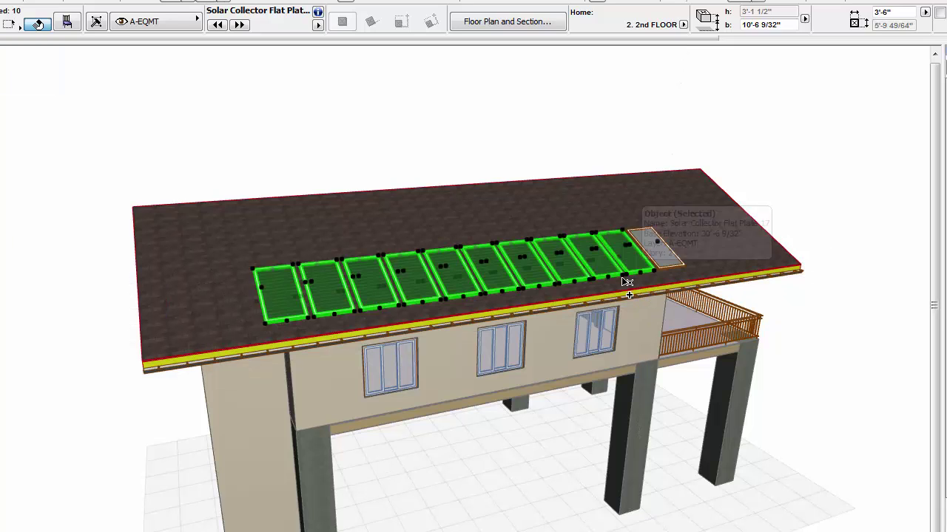
{"action": "left_click", "coordinate": [832, 427]}
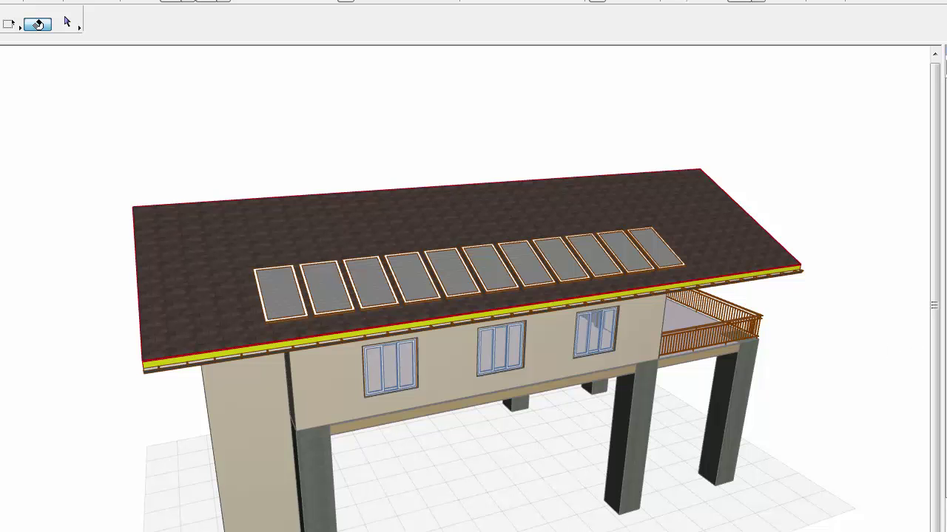
Select all eleven solar collectors in the row along the eave
{"action": "left_click_drag", "start_coordinate": [73, 438], "coordinate": [301, 371]}
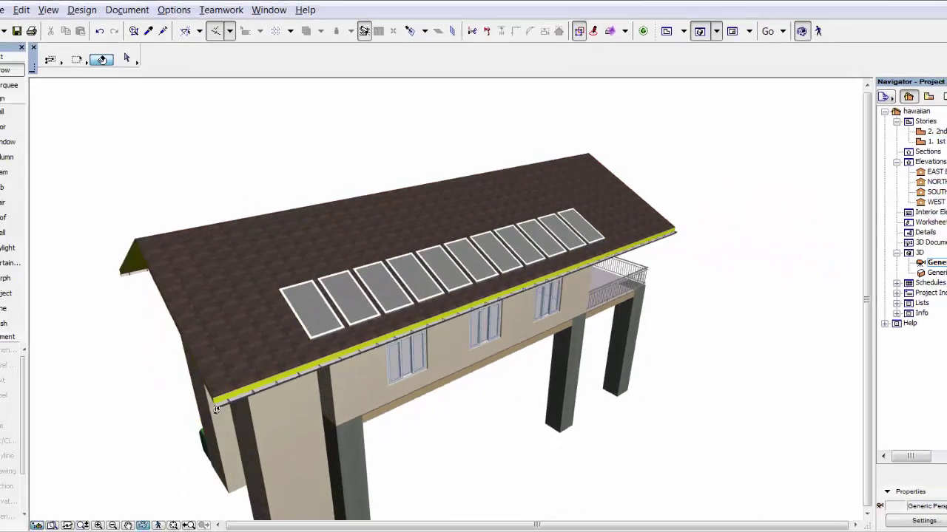
{"action": "left_click_drag", "start_coordinate": [569, 318], "coordinate": [462, 338]}
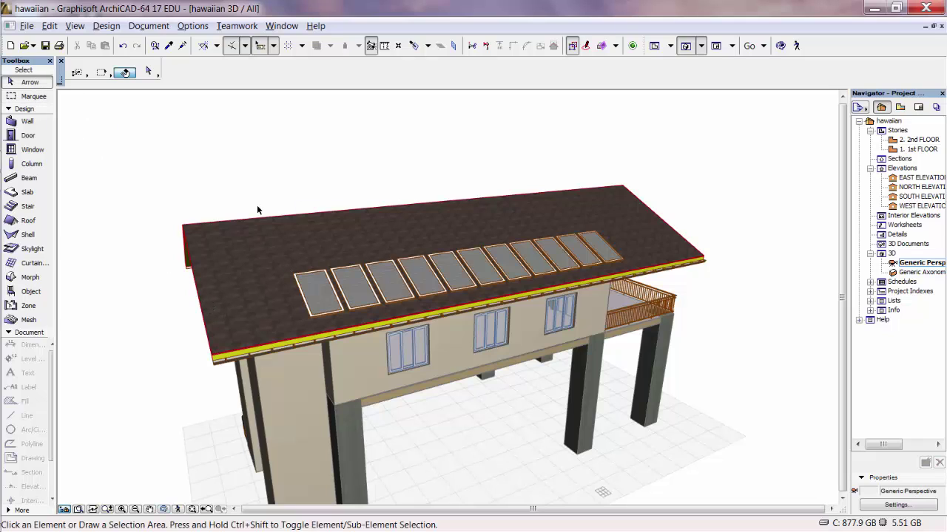
{"action": "left_click", "coordinate": [313, 303]}
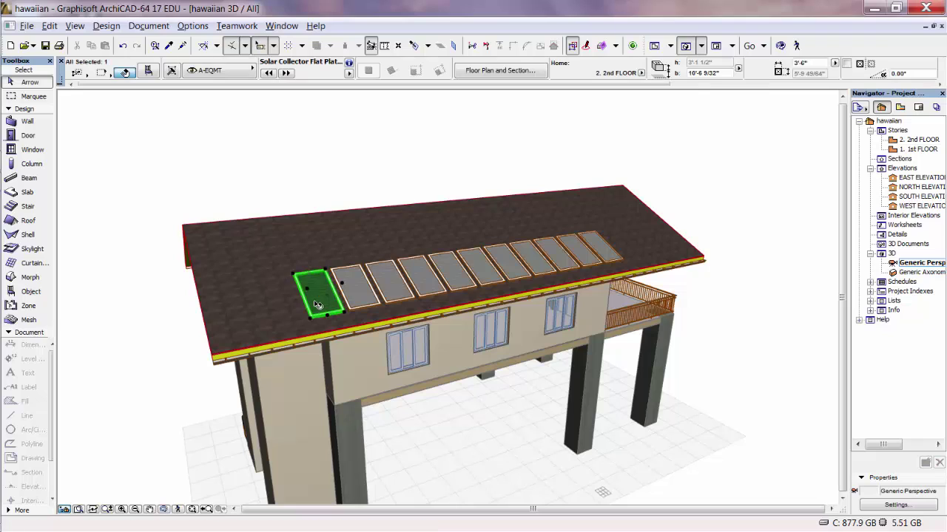
{"action": "left_click", "coordinate": [368, 298], "text": "shift"}
{"action": "left_click", "coordinate": [397, 288], "text": "shift"}
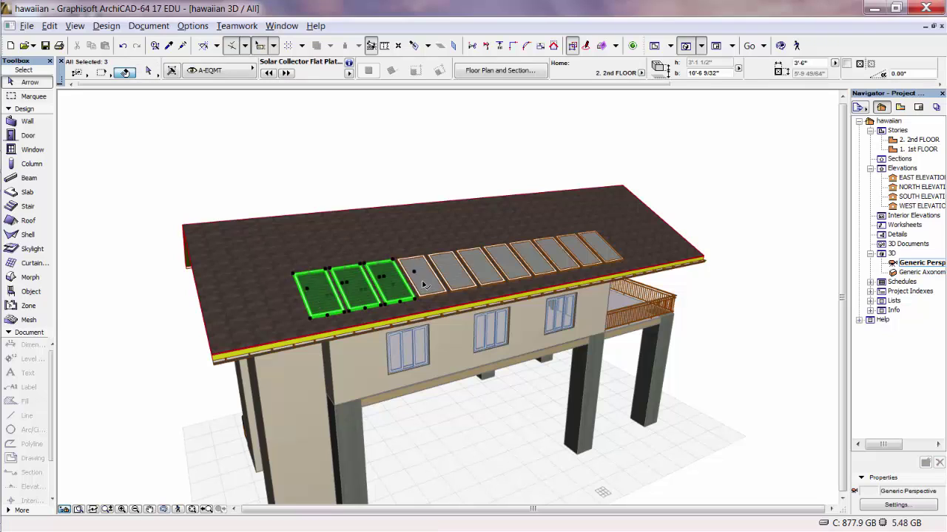
{"action": "left_click", "coordinate": [429, 287], "text": "shift"}
{"action": "left_click", "coordinate": [469, 279], "text": "shift"}
{"action": "left_click", "coordinate": [489, 276], "text": "shift"}
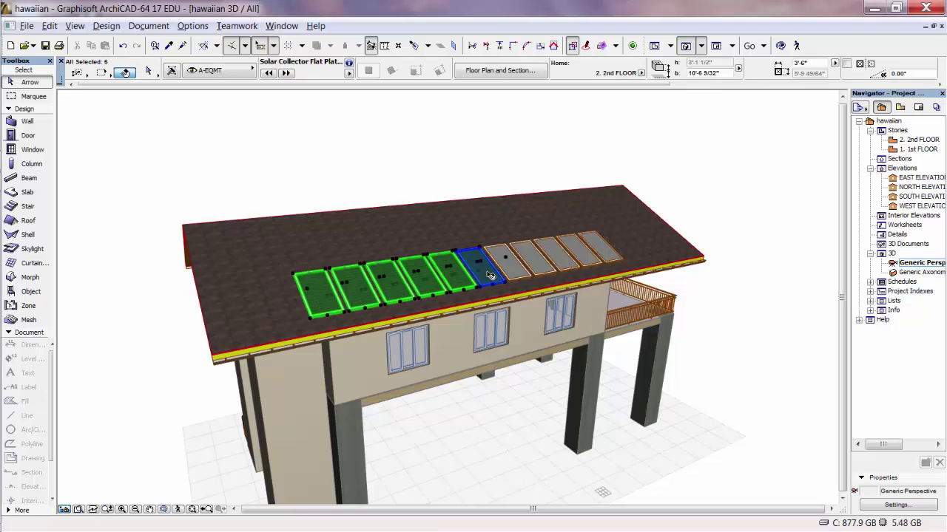
{"action": "left_click", "coordinate": [522, 268], "text": "shift"}
{"action": "left_click", "coordinate": [546, 263], "text": "shift"}
{"action": "left_click", "coordinate": [566, 256], "text": "shift"}
{"action": "left_click", "coordinate": [581, 255], "text": "shift"}
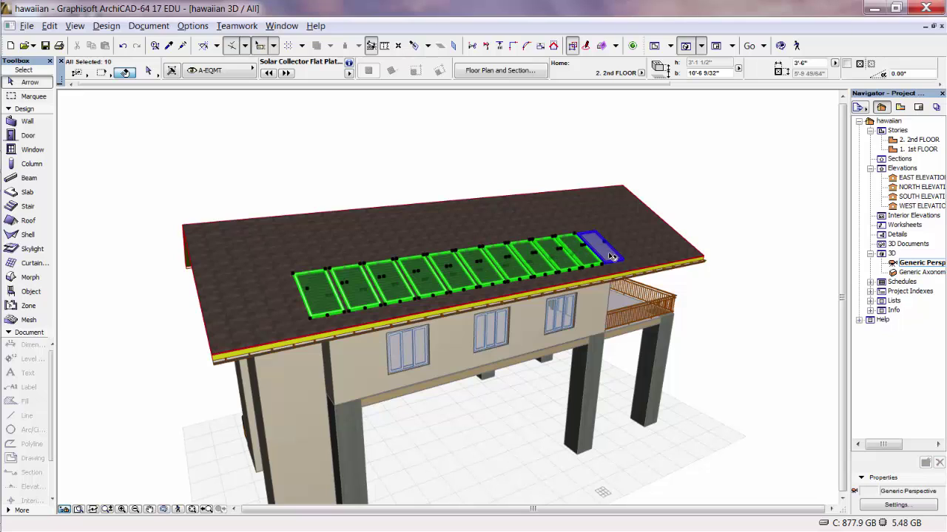
{"action": "left_click", "coordinate": [613, 255], "text": "shift"}
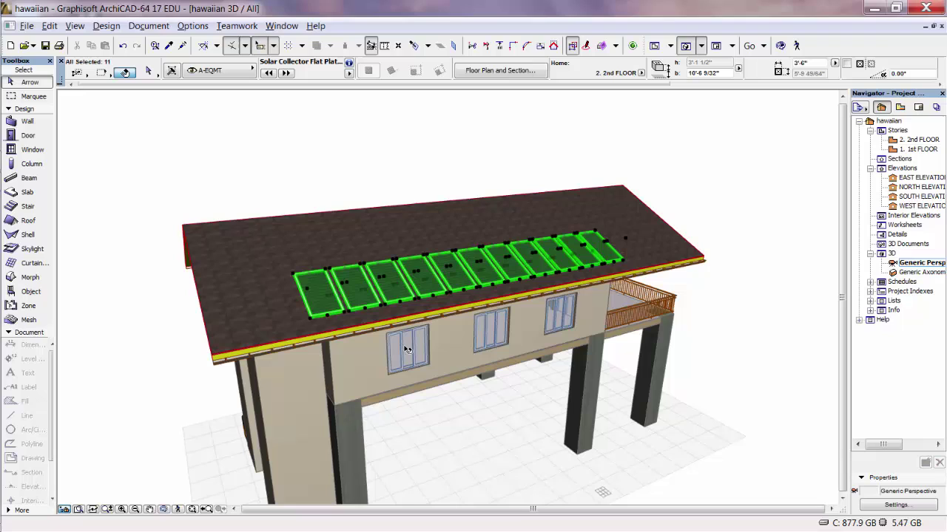
Set up a Multiply by Drag of the selected collector row for a single incremental copy with vertical displacement on
{"action": "left_click", "coordinate": [313, 322]}
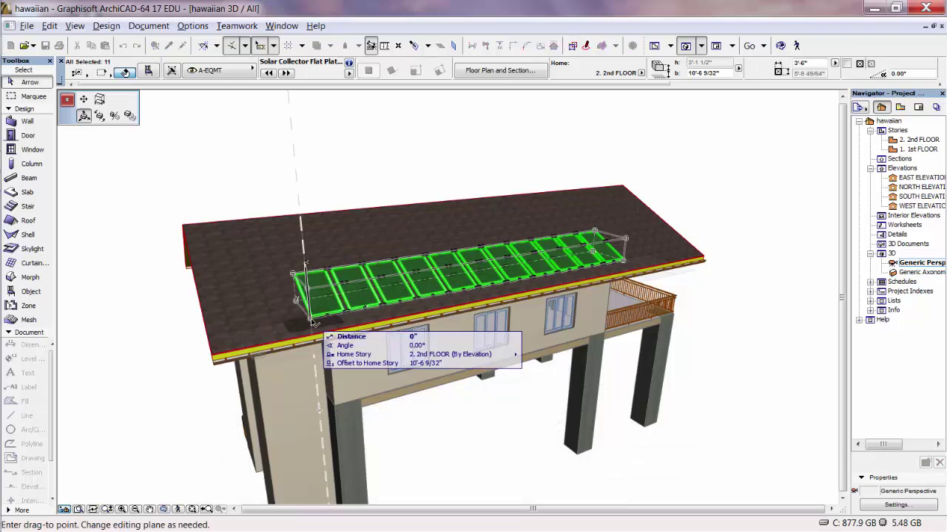
{"action": "left_click", "coordinate": [130, 116]}
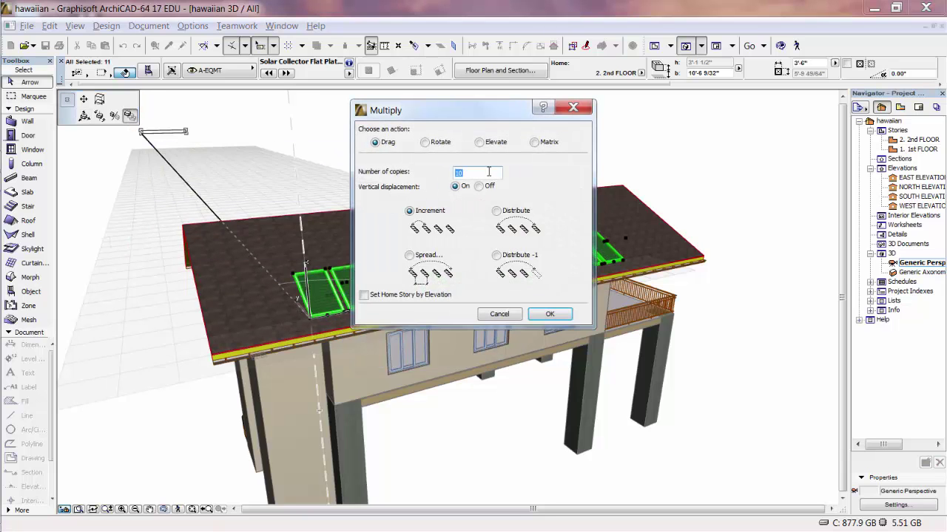
{"action": "left_click", "coordinate": [478, 176]}
{"action": "left_click", "coordinate": [548, 314]}
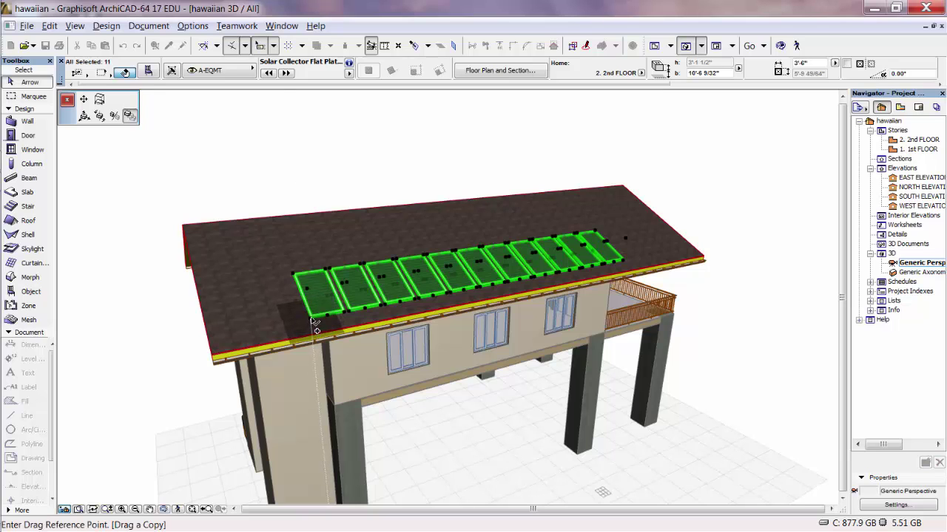
Place the copied collector row 8' up the roof slope toward the ridge, measured from the lower corner of the end collector, and deselect it
{"action": "left_click", "coordinate": [309, 317]}
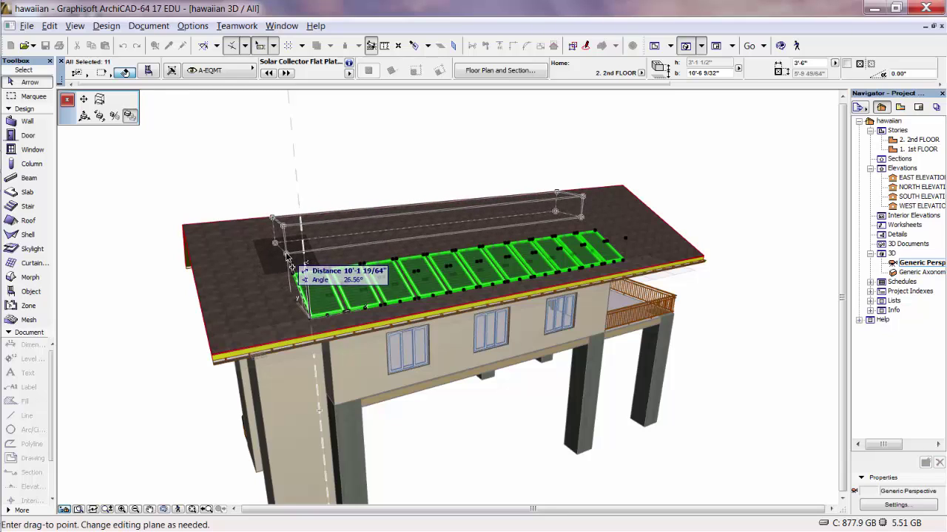
{"action": "type", "text": "8"}
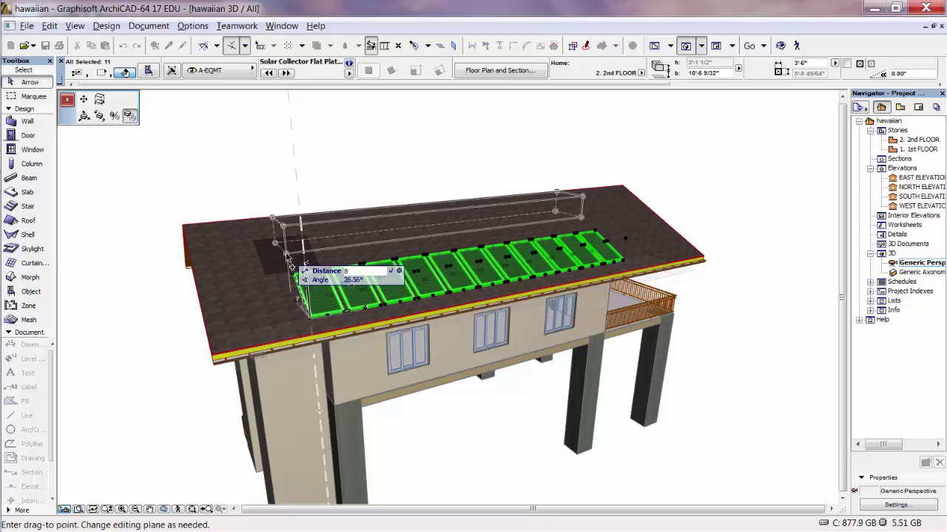
{"action": "key", "text": "Return"}
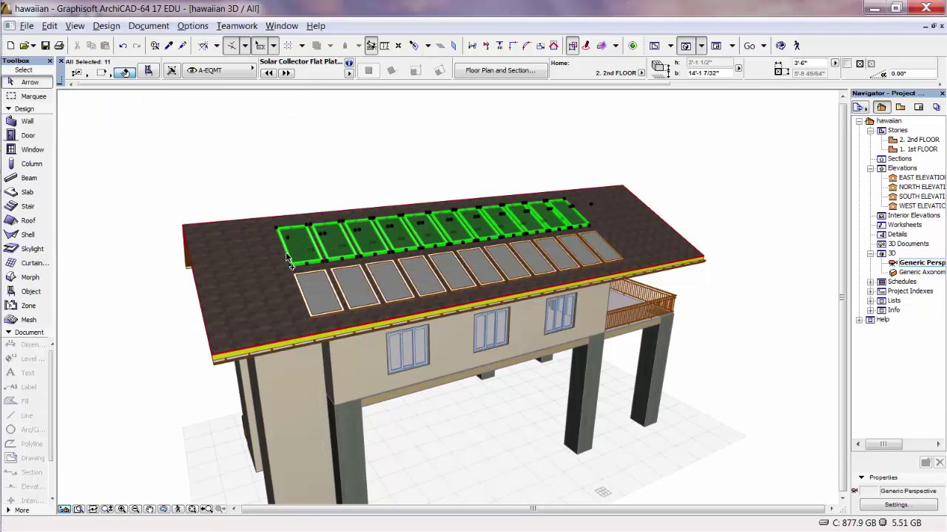
{"action": "key", "text": "Escape"}
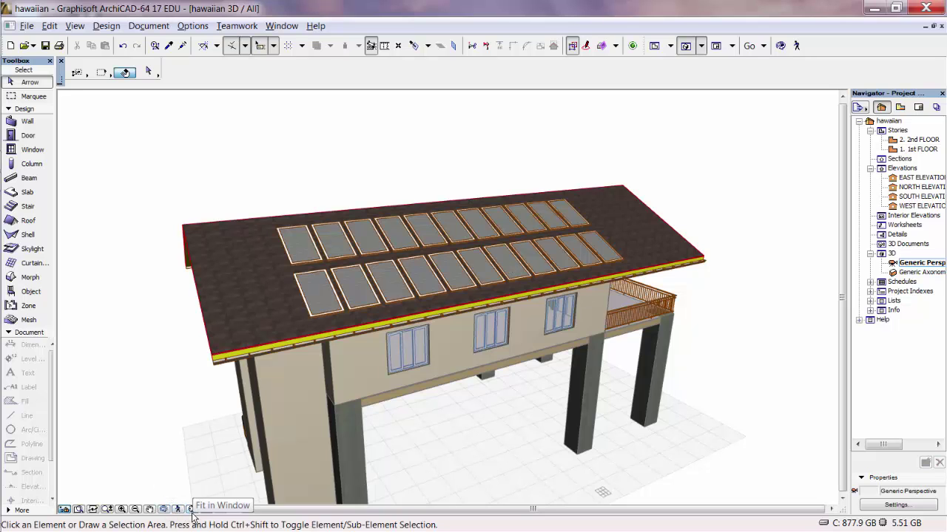
Examine both collector rows on the roof from the gable end and from the eave side
{"action": "left_click", "coordinate": [163, 509]}
{"action": "left_click_drag", "start_coordinate": [150, 370], "coordinate": [315, 380]}
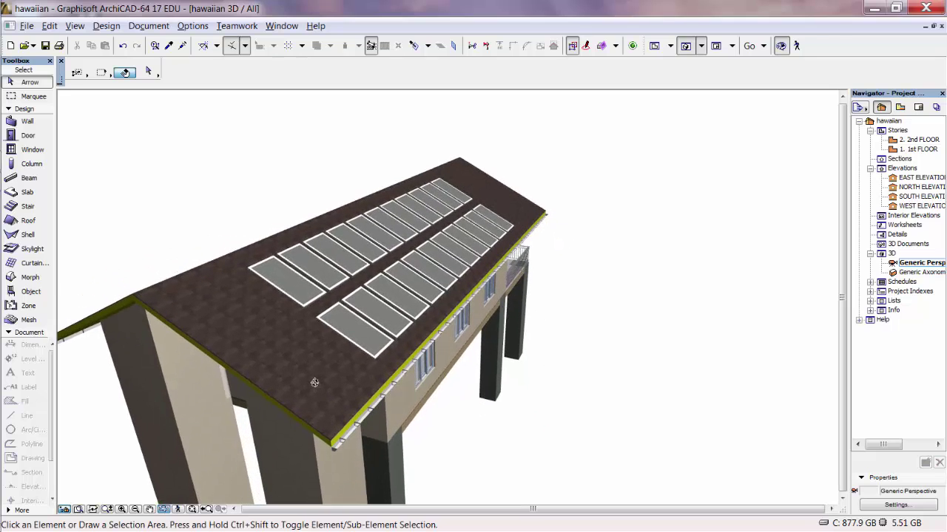
{"action": "left_click", "coordinate": [122, 510]}
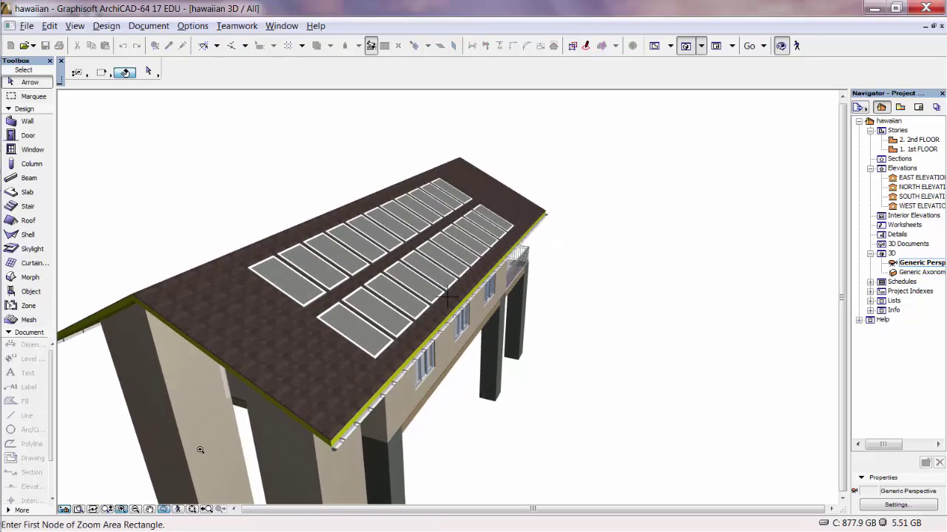
{"action": "left_click", "coordinate": [202, 475]}
{"action": "left_click", "coordinate": [573, 139]}
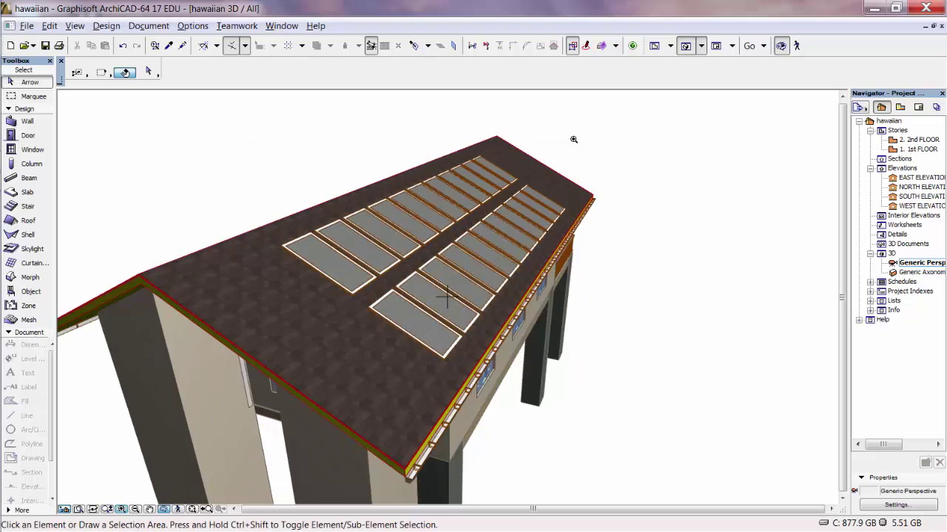
{"action": "left_click", "coordinate": [164, 509]}
{"action": "left_click_drag", "start_coordinate": [242, 372], "coordinate": [135, 345]}
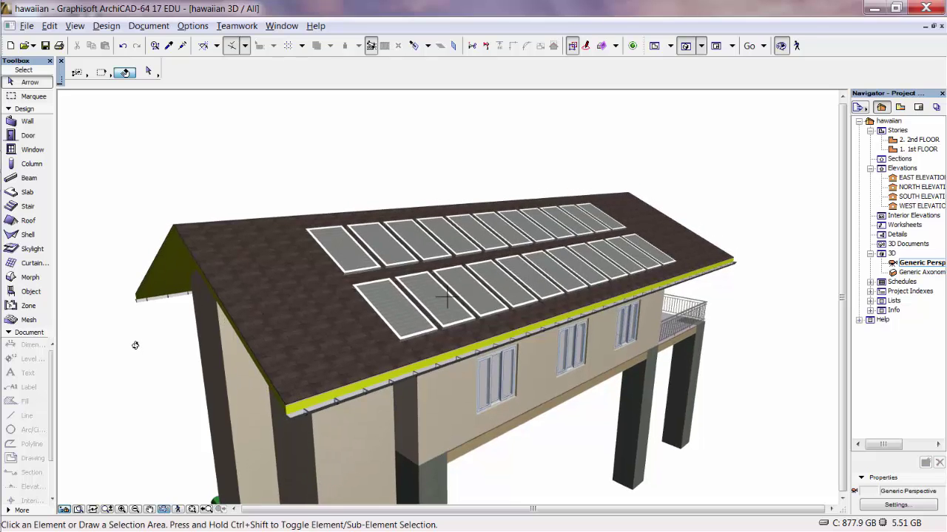